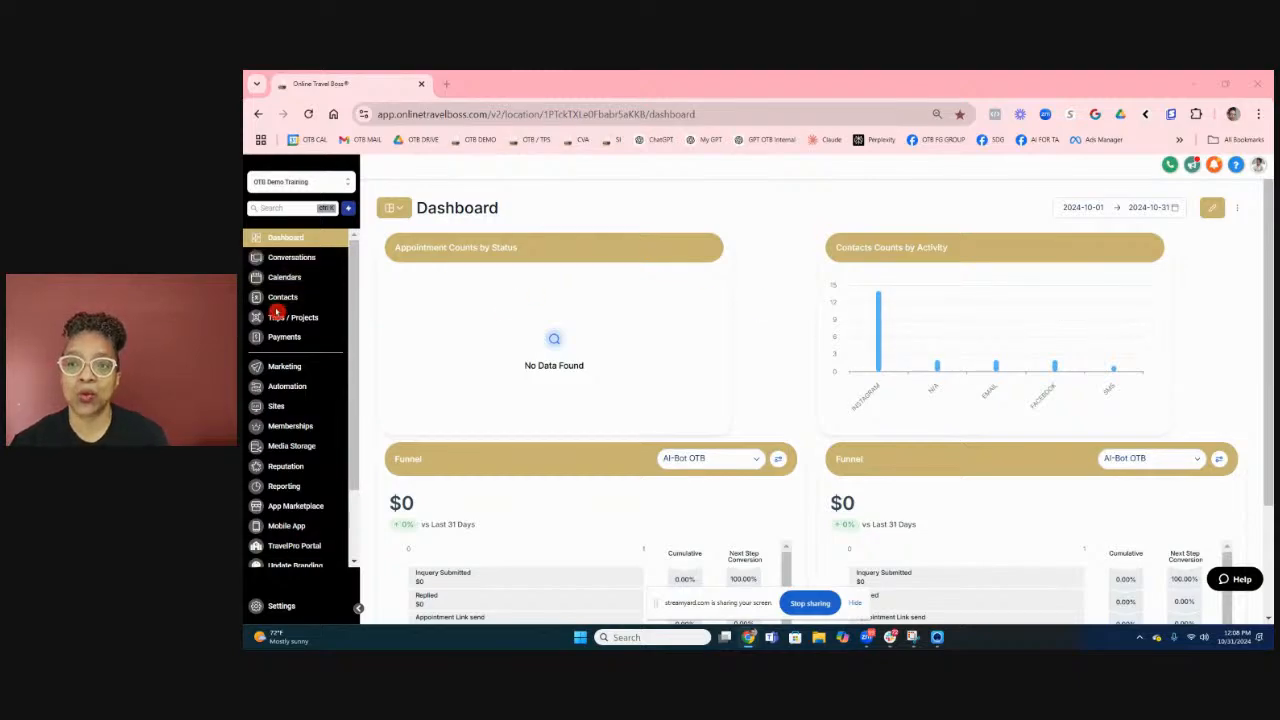
- Open the 10.10 Discovery Call calendar for editing from the calendar settings and go to its Notifications & Additional Options
{"action": "left_click", "coordinate": [290, 280]}
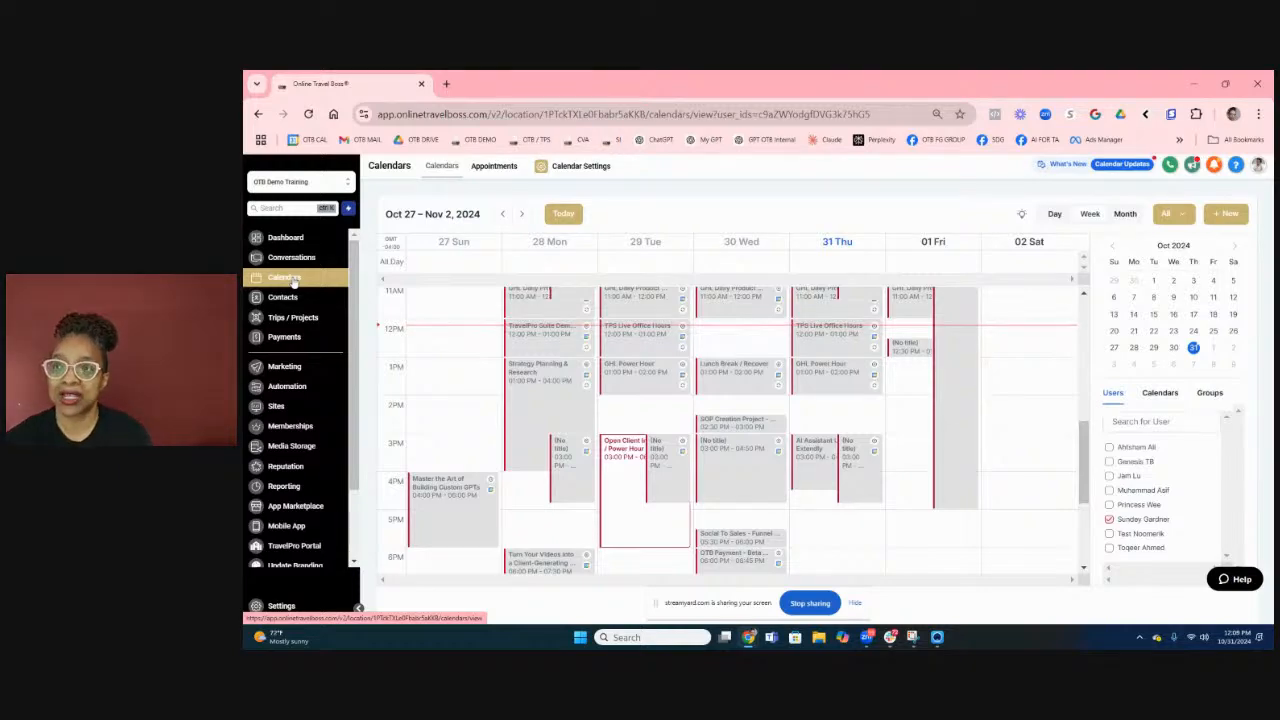
{"action": "left_click", "coordinate": [595, 167]}
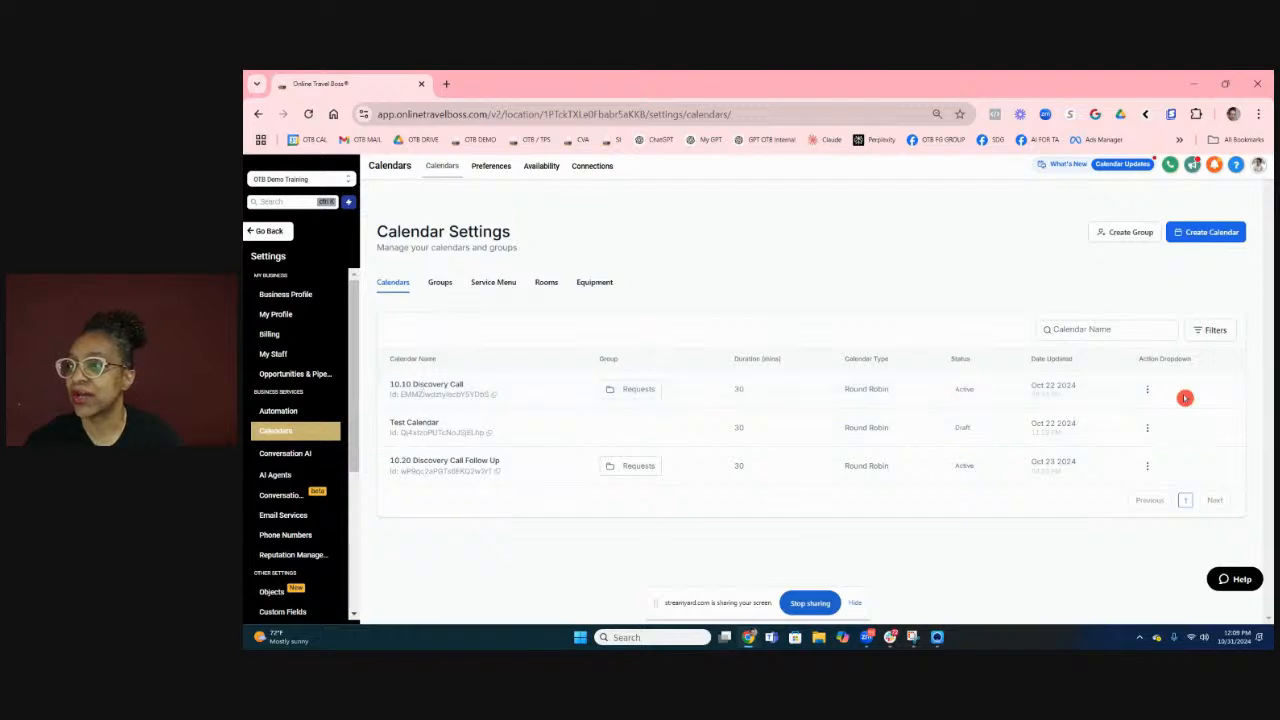
{"action": "left_click", "coordinate": [1147, 389]}
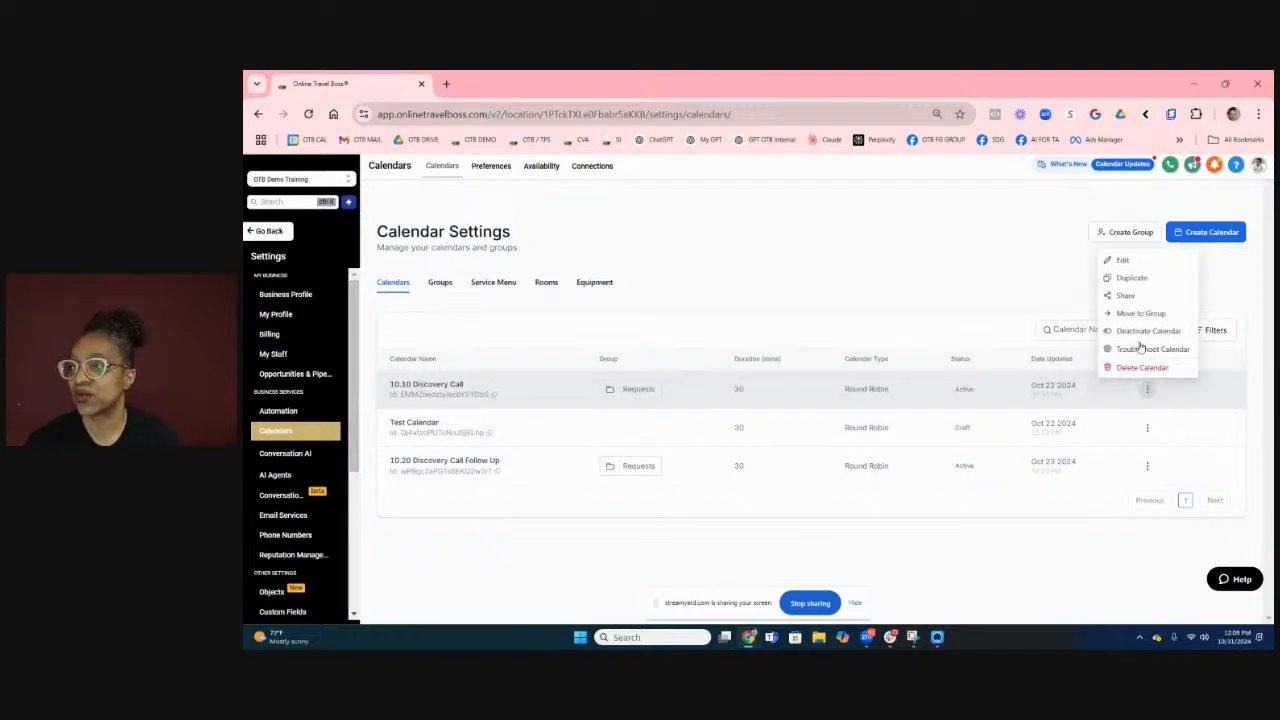
{"action": "left_click", "coordinate": [1124, 261]}
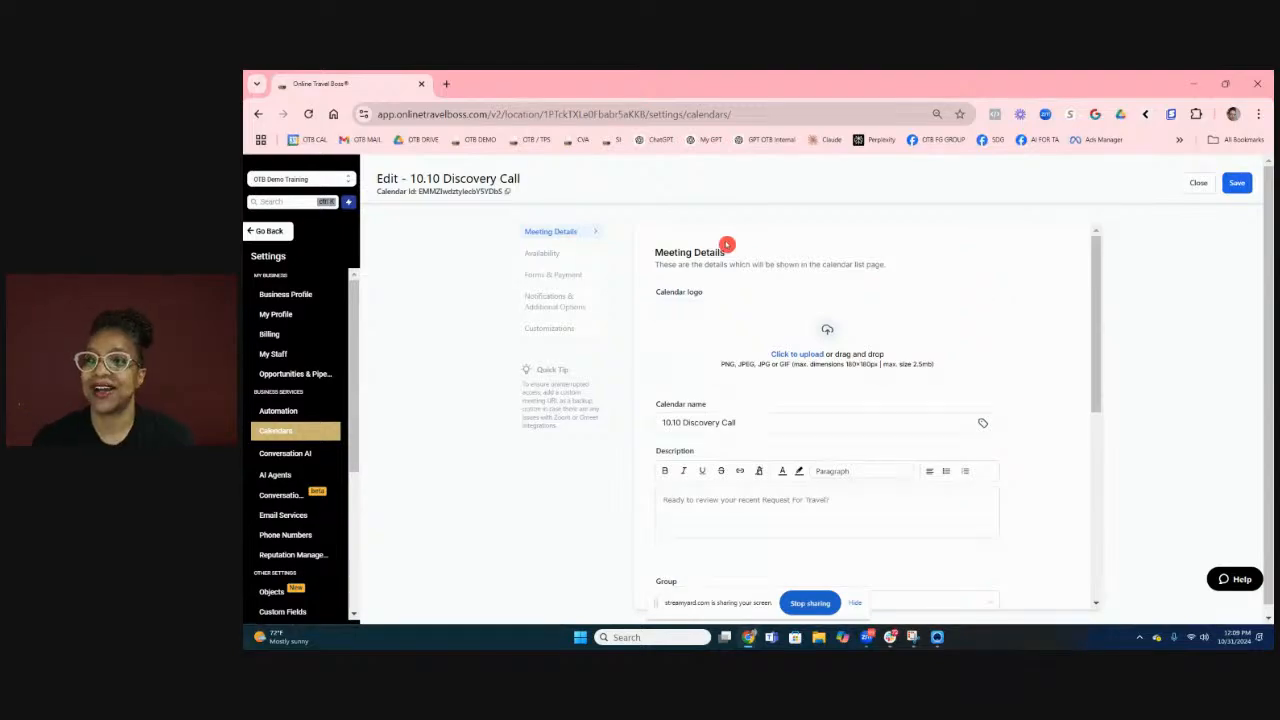
{"action": "left_click", "coordinate": [540, 308]}
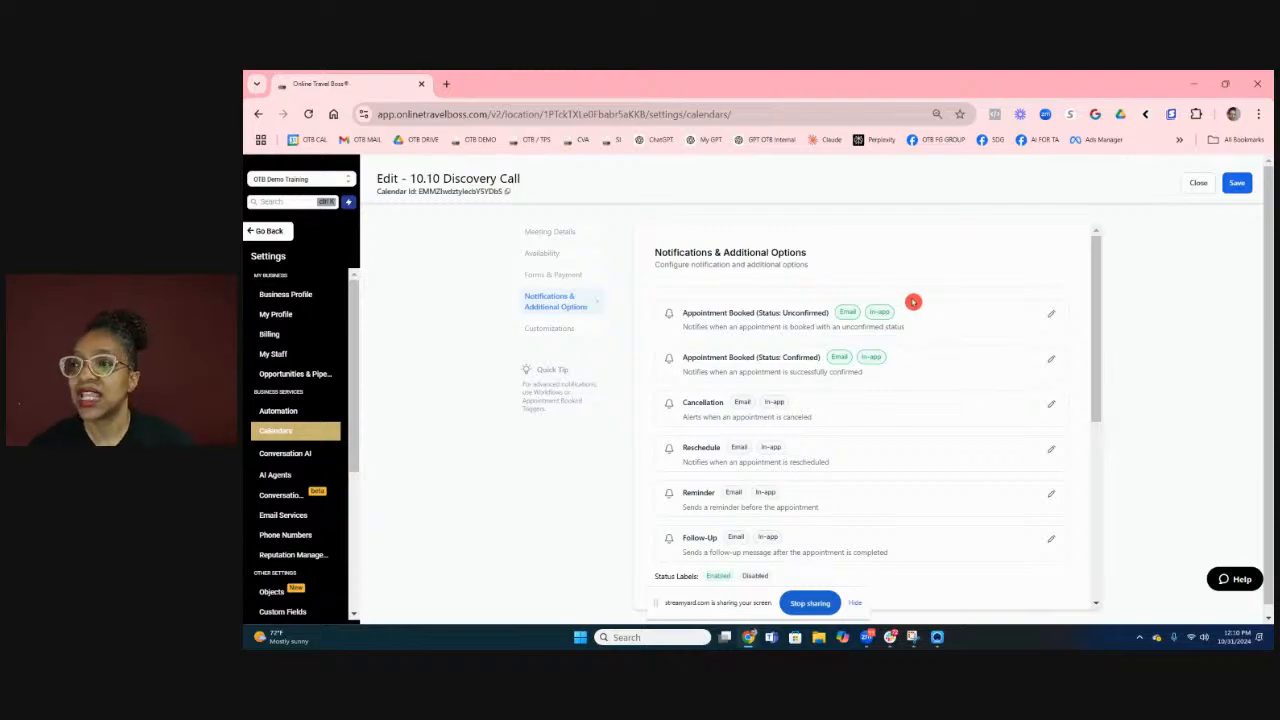
{"action": "scroll", "coordinate": [914, 301], "scroll_direction": "down", "scroll_amount": 2}
{"action": "scroll", "coordinate": [914, 299], "scroll_direction": "up", "scroll_amount": 2}
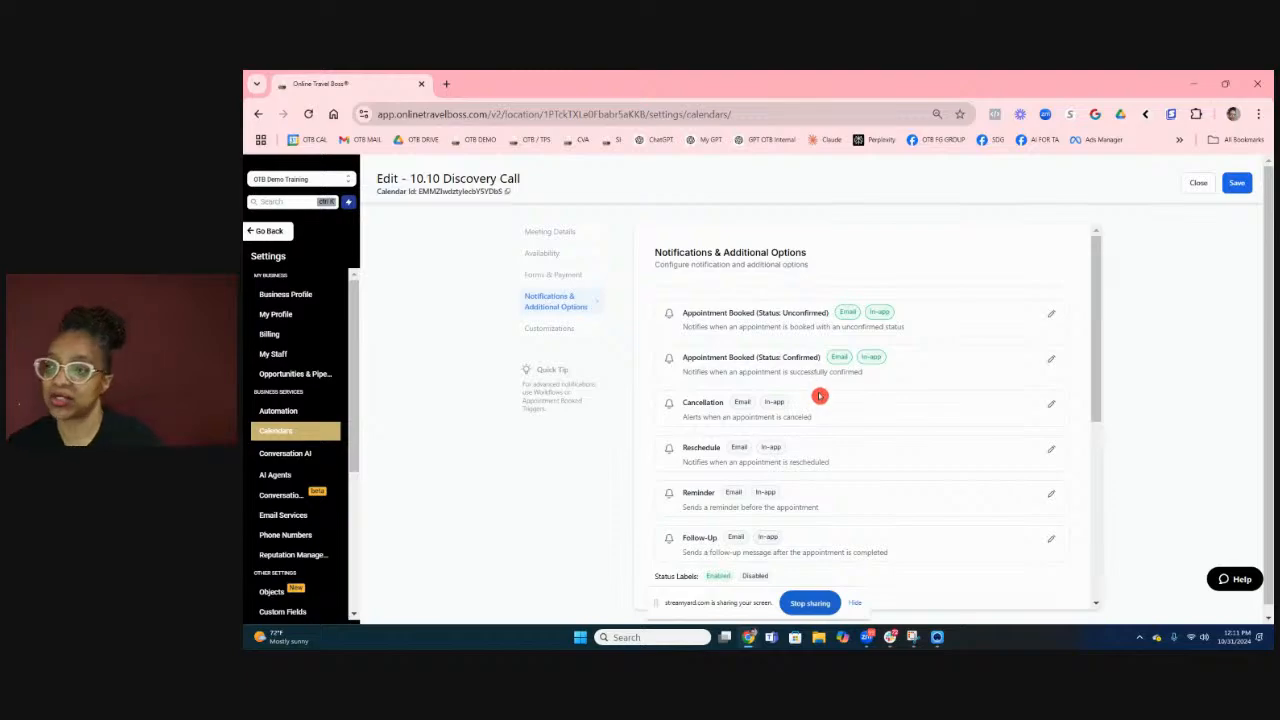
- Open the calendar's Reminder notification for editing and enable its email notifications
{"action": "scroll", "coordinate": [870, 299], "scroll_direction": "down", "scroll_amount": 1}
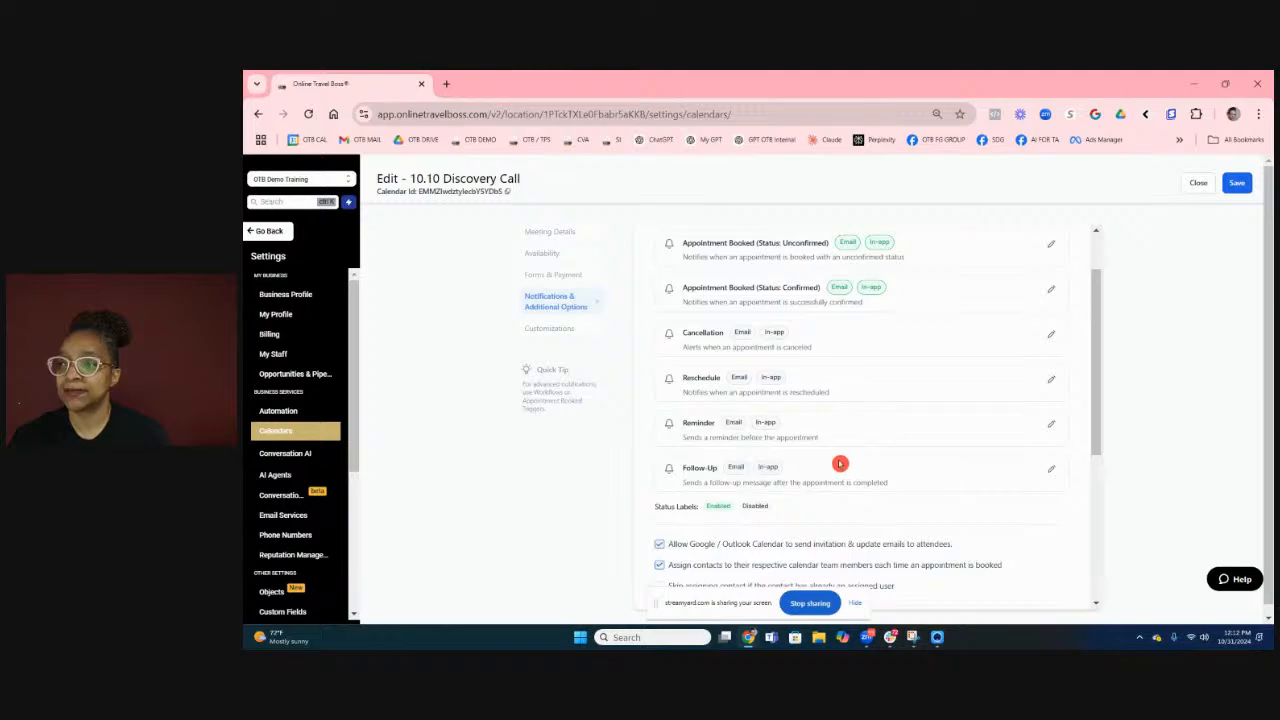
{"action": "left_click", "coordinate": [1051, 424]}
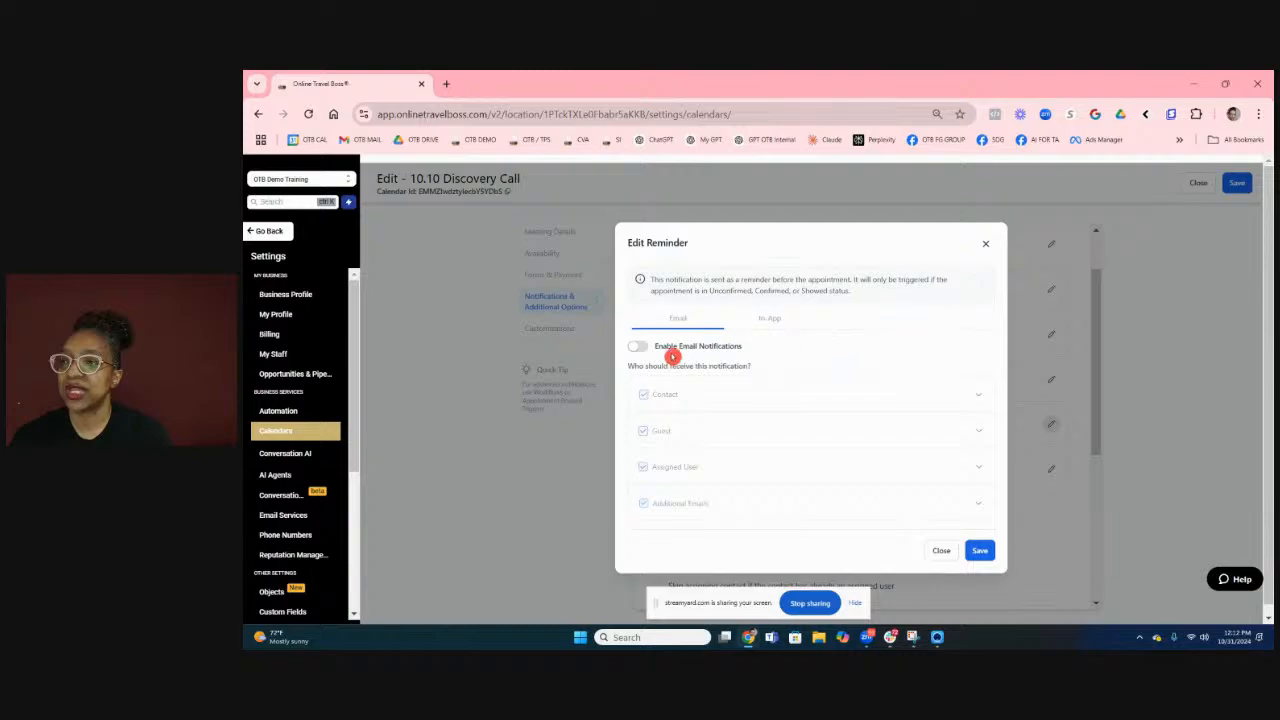
{"action": "left_click", "coordinate": [638, 346]}
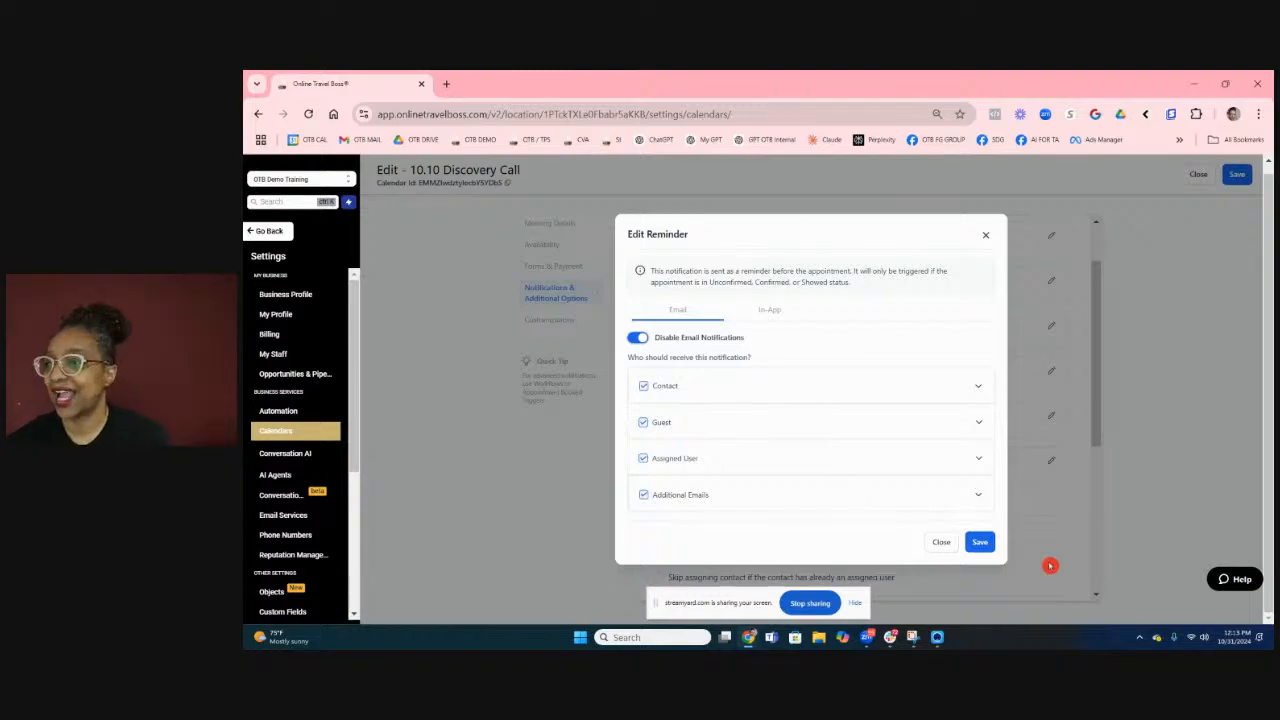
- Examine the reminder's Additional Emails settings, including the trigger time, its available time units, the subject and the email body
{"action": "left_click", "coordinate": [974, 492]}
{"action": "scroll", "coordinate": [961, 389], "scroll_direction": "down", "scroll_amount": 4}
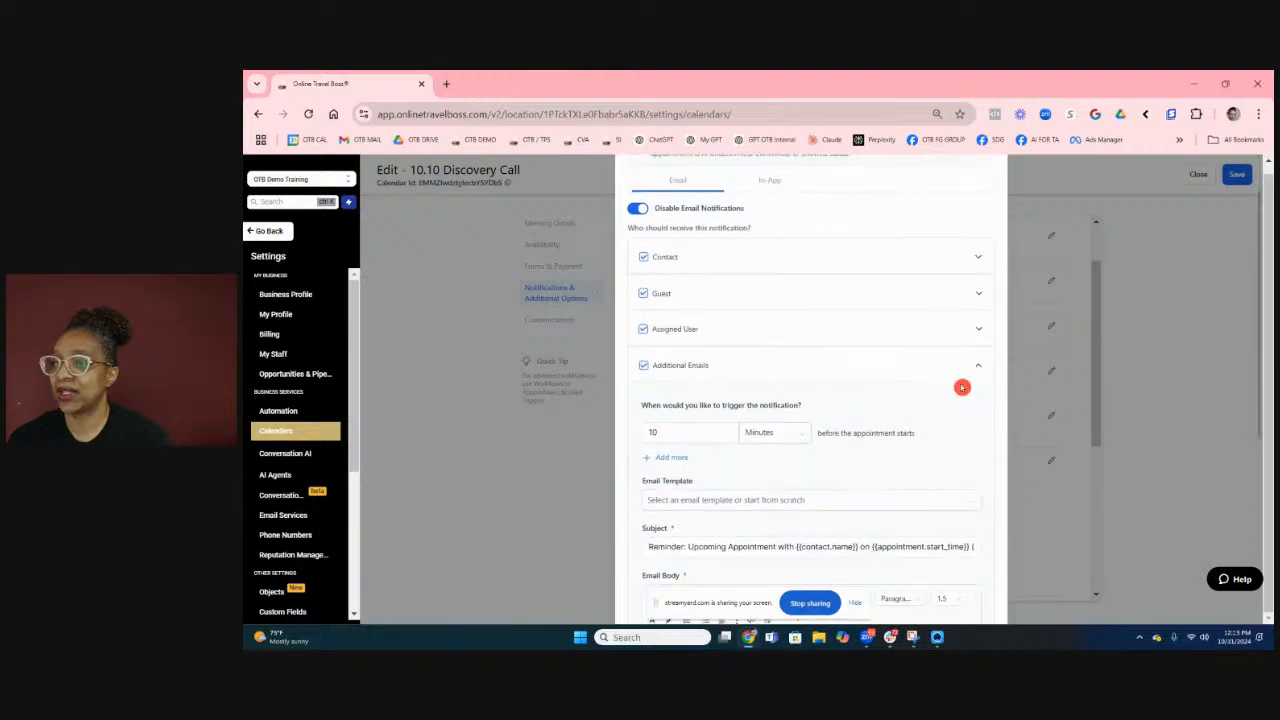
{"action": "scroll", "coordinate": [961, 389], "scroll_direction": "up", "scroll_amount": 1}
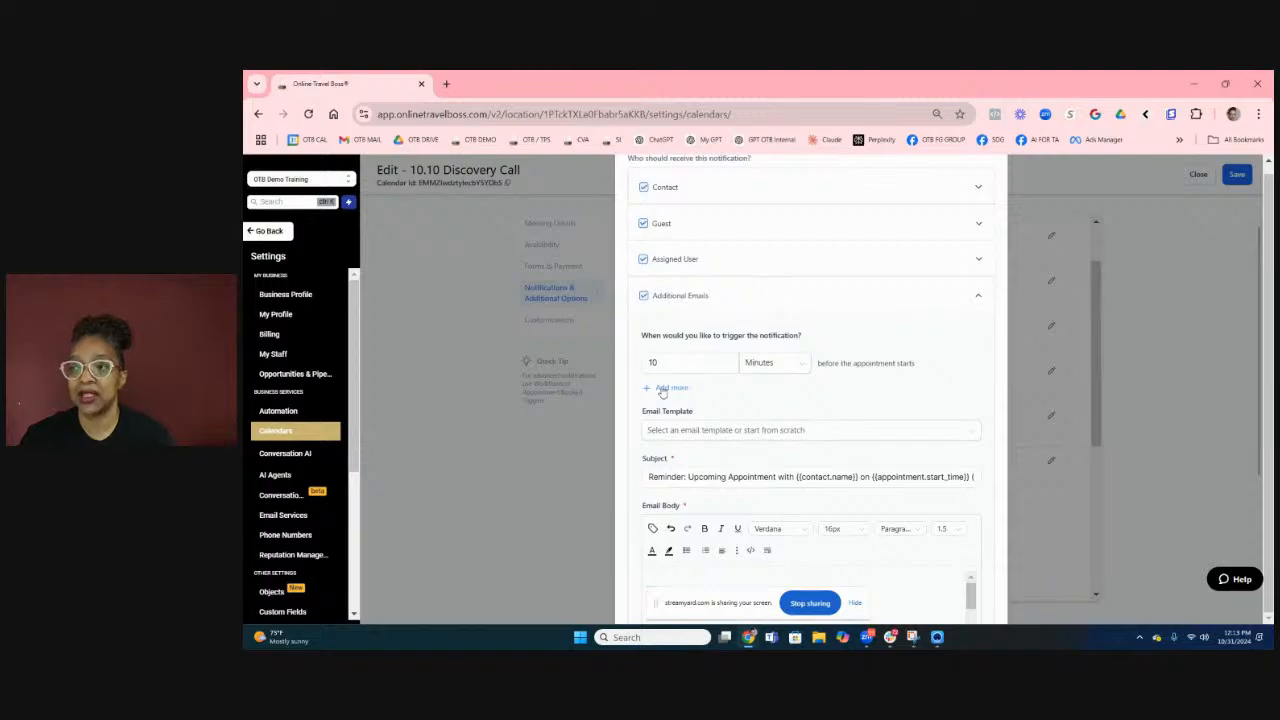
{"action": "left_click", "coordinate": [655, 355]}
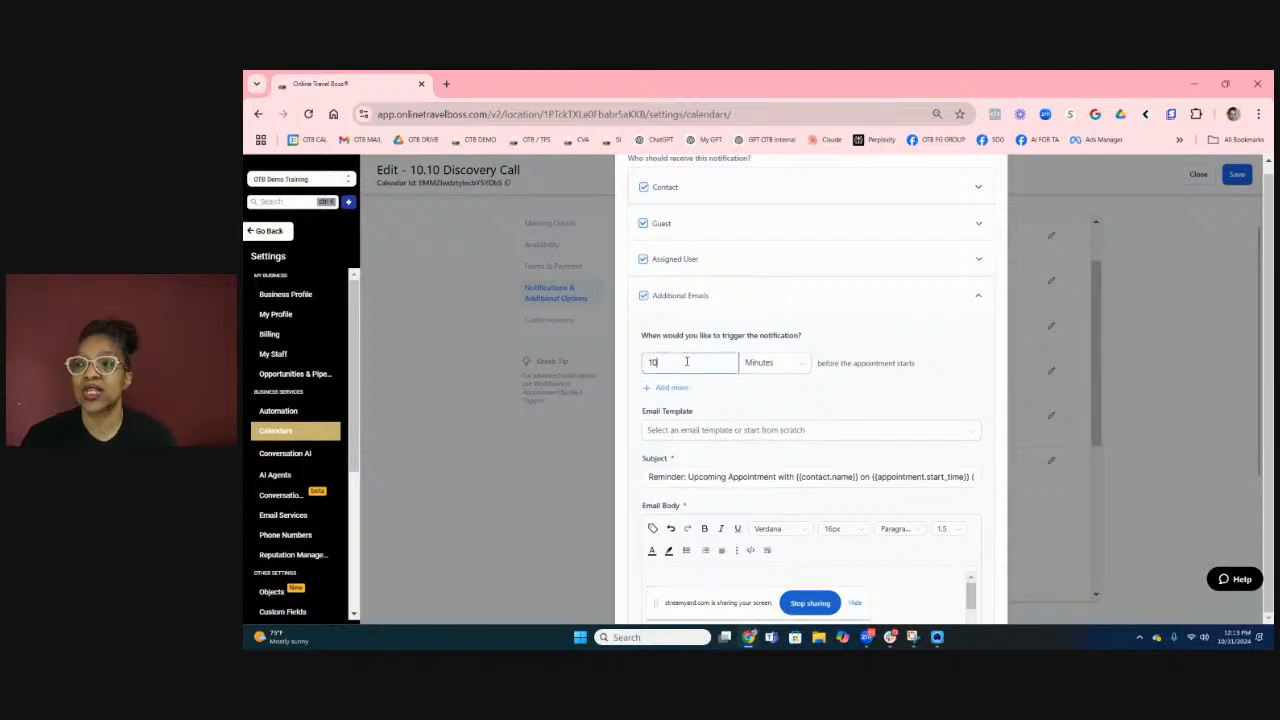
{"action": "left_click", "coordinate": [778, 362]}
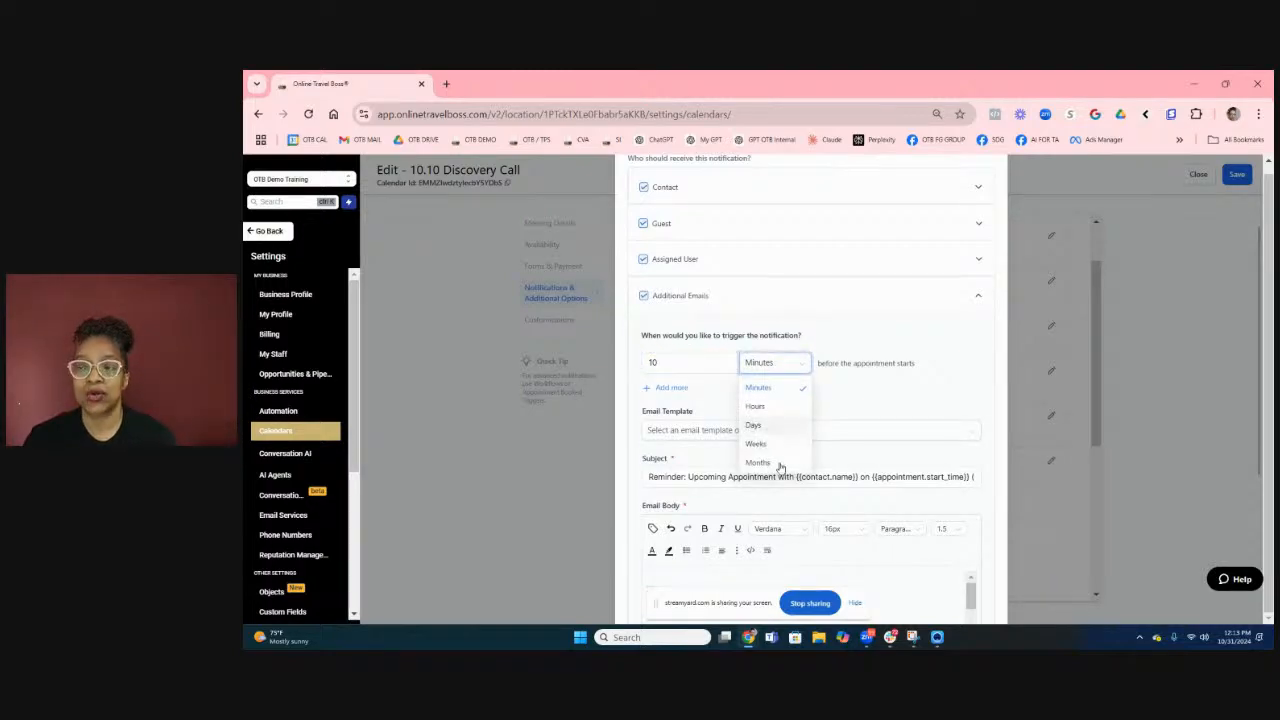
{"action": "scroll", "coordinate": [899, 438], "scroll_direction": "down", "scroll_amount": 1}
{"action": "scroll", "coordinate": [899, 438], "scroll_direction": "down", "scroll_amount": 3}
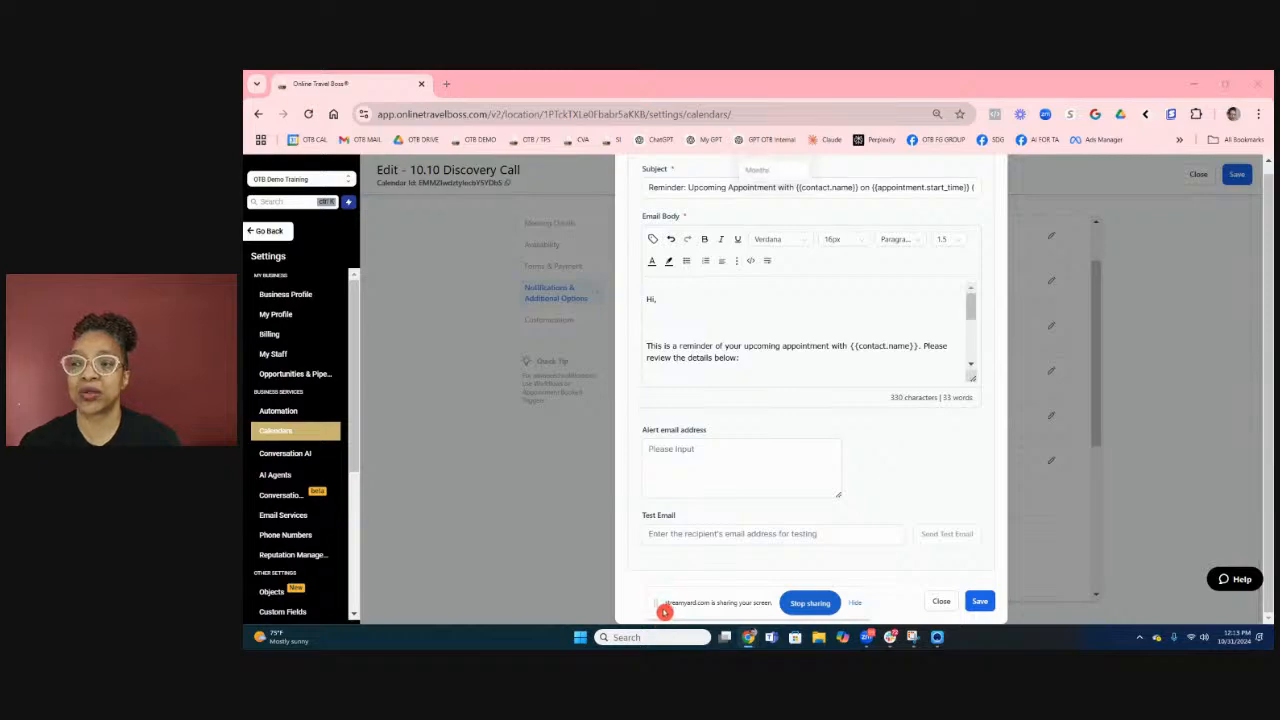
- Review the reminder's recipient options, email message and test email fields, and close the reminder dialog
{"action": "left_click_drag", "start_coordinate": [660, 606], "coordinate": [10, 580]}
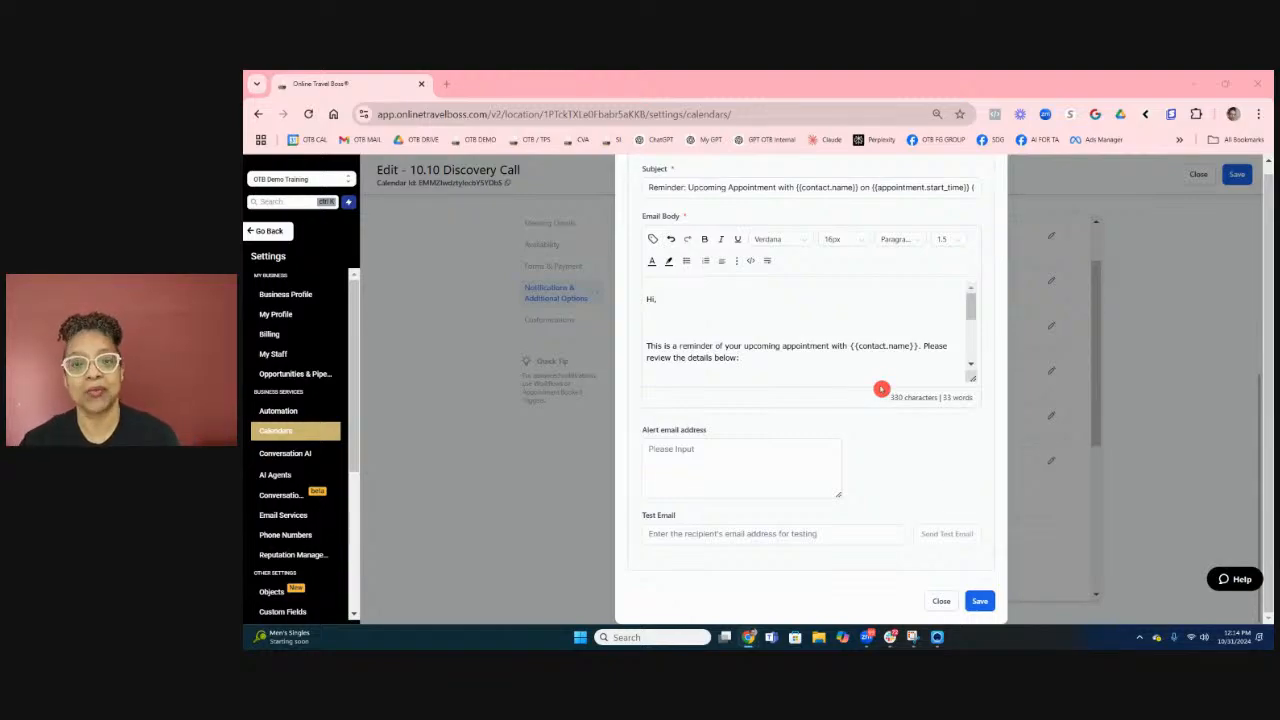
{"action": "scroll", "coordinate": [885, 370], "scroll_direction": "up", "scroll_amount": 5}
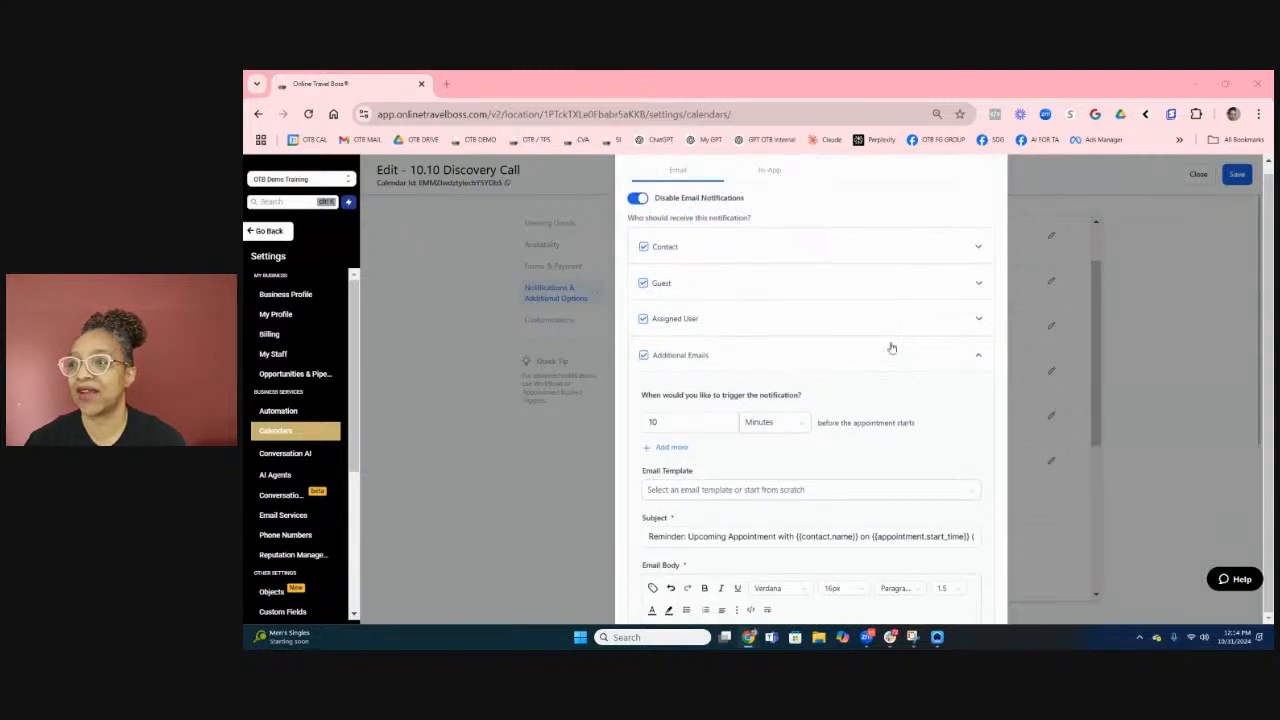
{"action": "scroll", "coordinate": [891, 347], "scroll_direction": "up", "scroll_amount": 2}
{"action": "scroll", "coordinate": [896, 318], "scroll_direction": "down", "scroll_amount": 3}
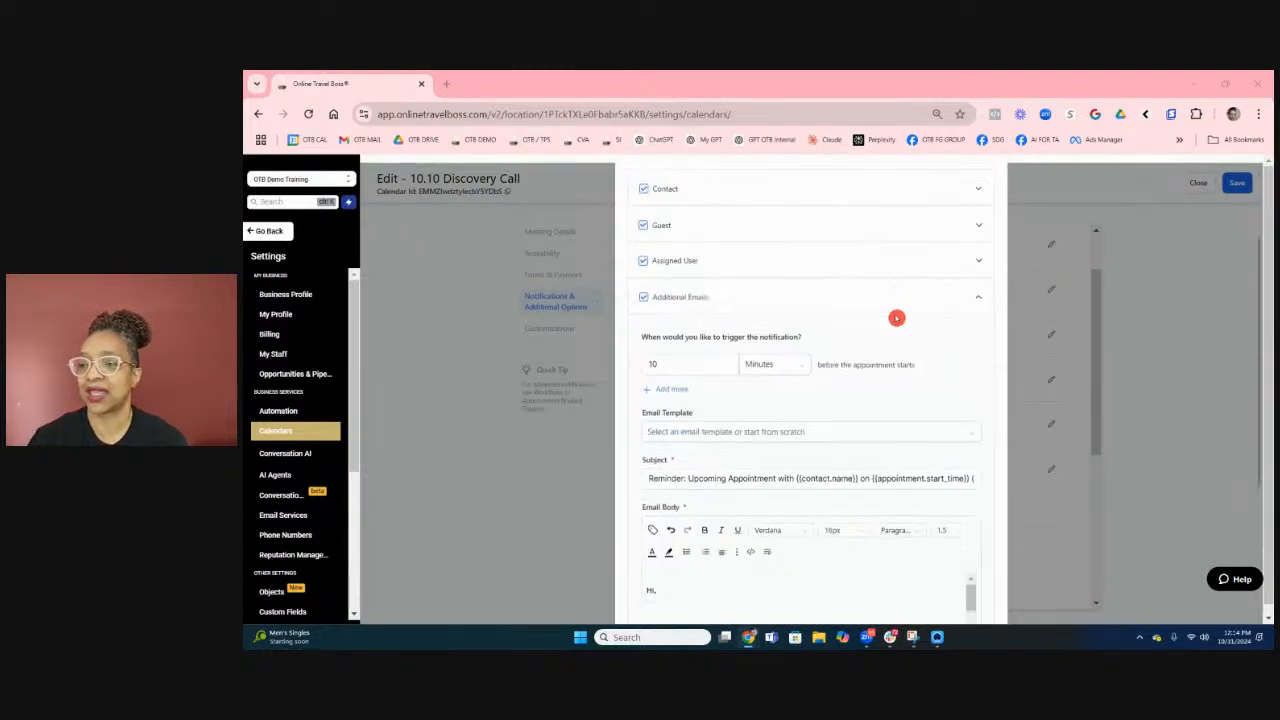
{"action": "scroll", "coordinate": [894, 317], "scroll_direction": "down", "scroll_amount": 1}
{"action": "scroll", "coordinate": [800, 312], "scroll_direction": "up", "scroll_amount": 4}
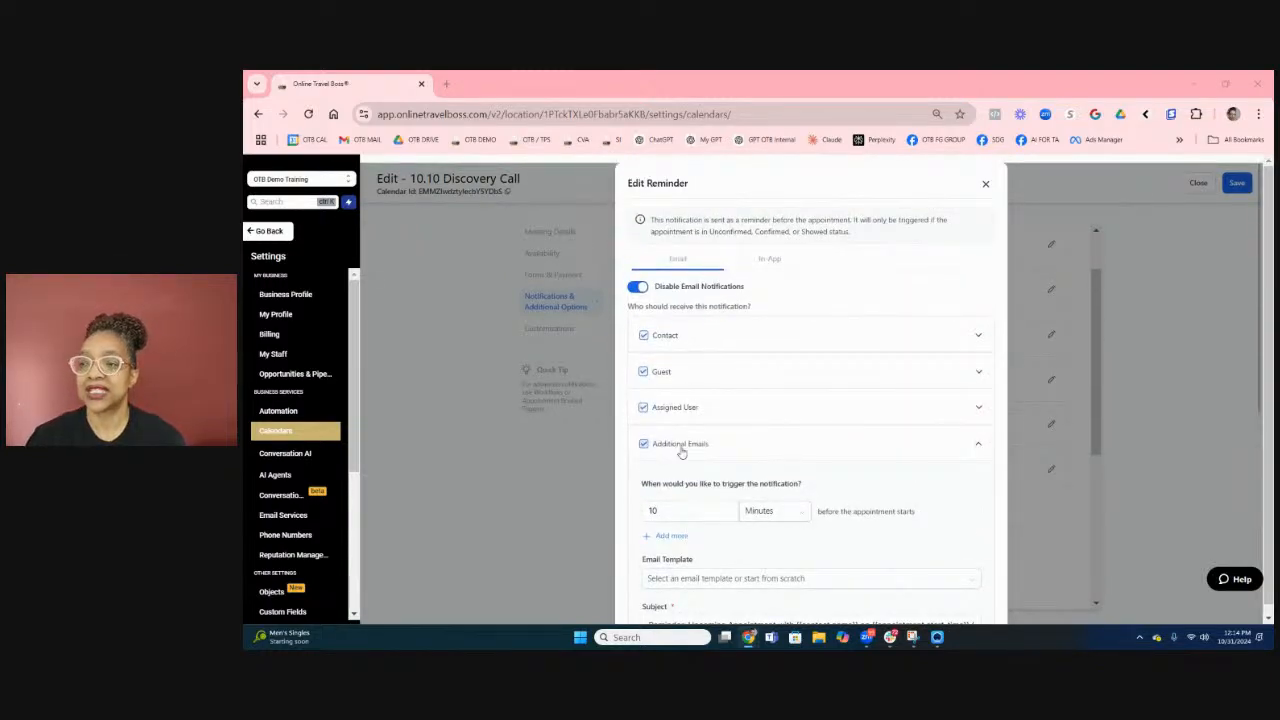
{"action": "scroll", "coordinate": [745, 438], "scroll_direction": "down", "scroll_amount": 5}
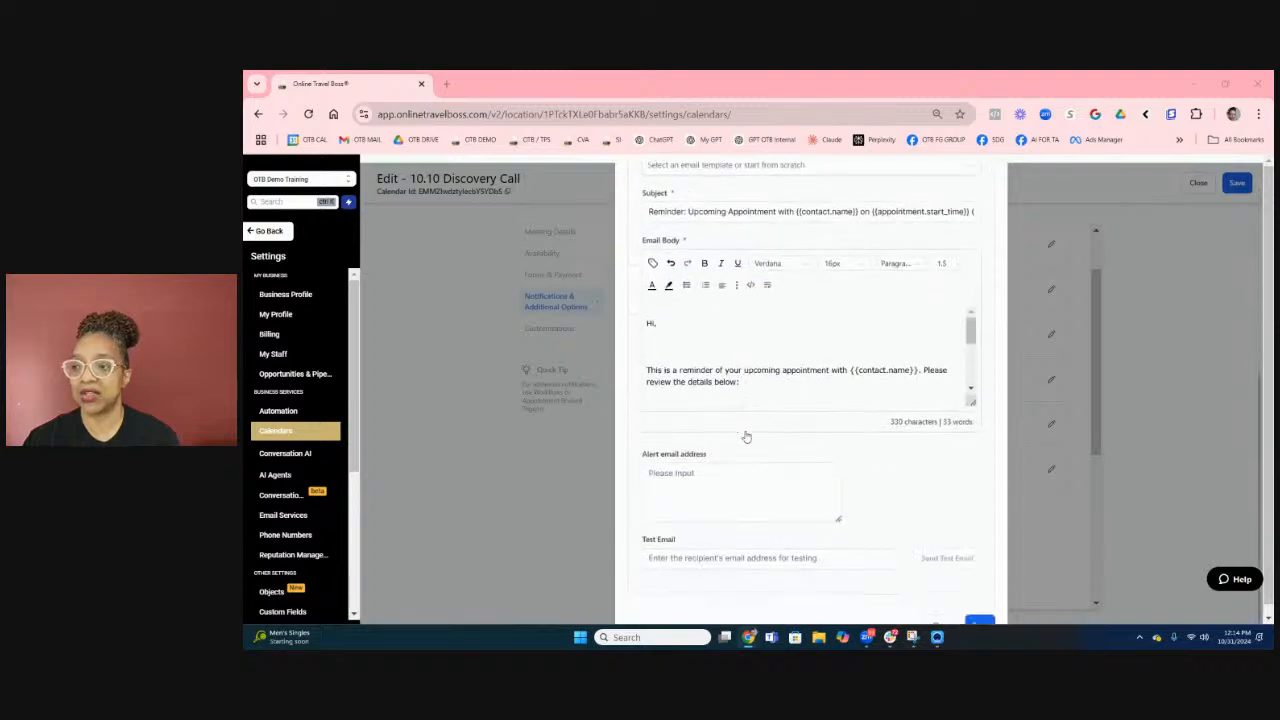
{"action": "scroll", "coordinate": [745, 437], "scroll_direction": "down", "scroll_amount": 1}
{"action": "left_click", "coordinate": [943, 611]}
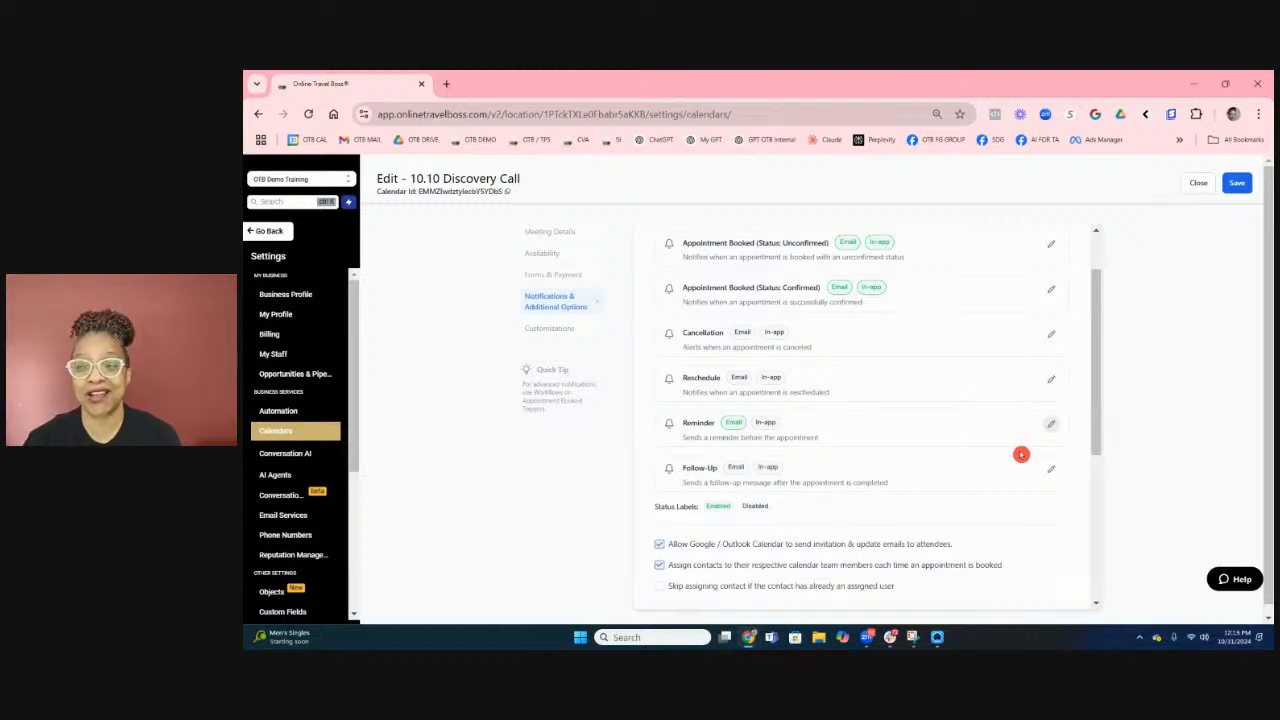
- Examine the calendar's invitation and contact assignment options, its cancellation and reschedule policy, and its additional notes
{"action": "left_click_drag", "start_coordinate": [1094, 417], "coordinate": [1102, 517]}
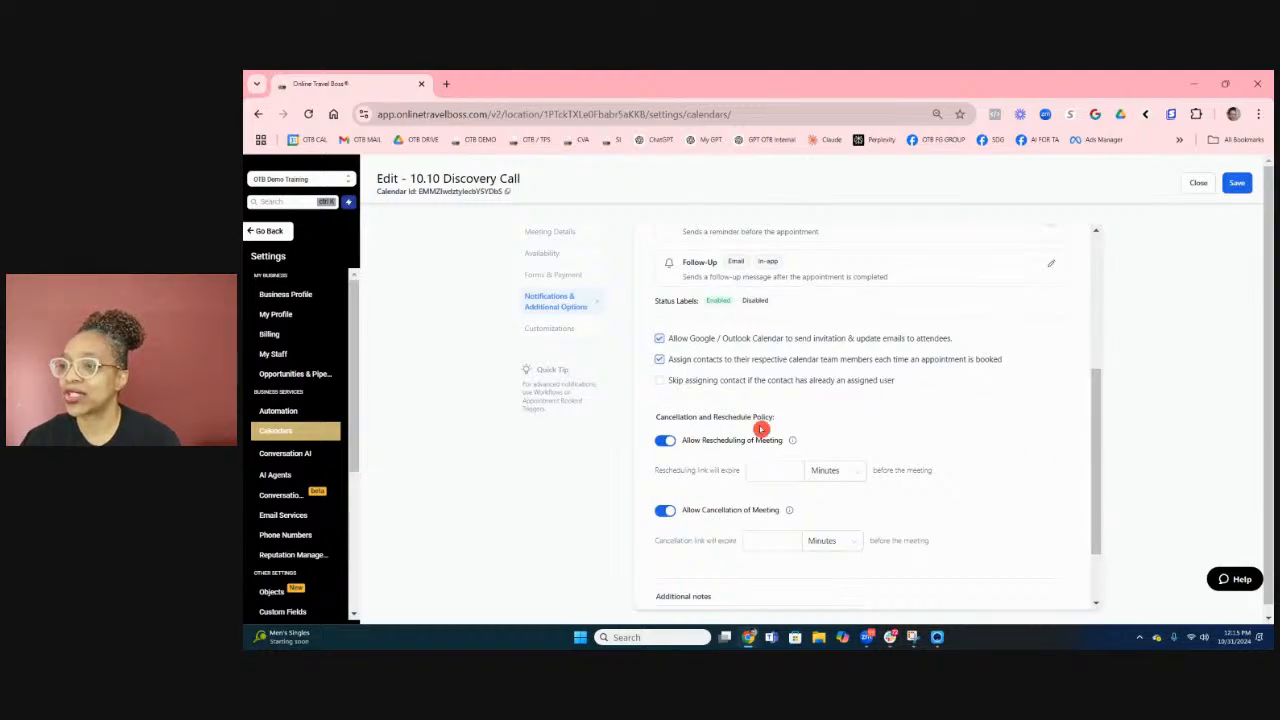
{"action": "scroll", "coordinate": [791, 409], "scroll_direction": "down", "scroll_amount": 1}
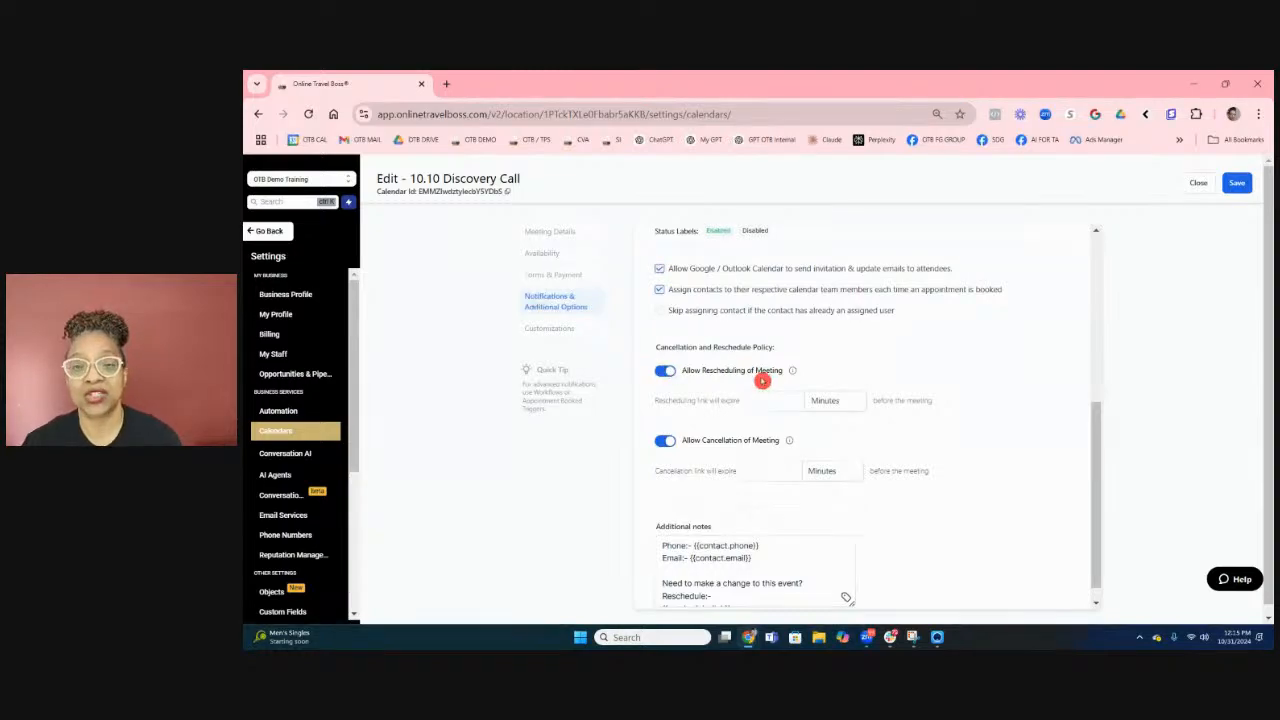
{"action": "left_click", "coordinate": [758, 377]}
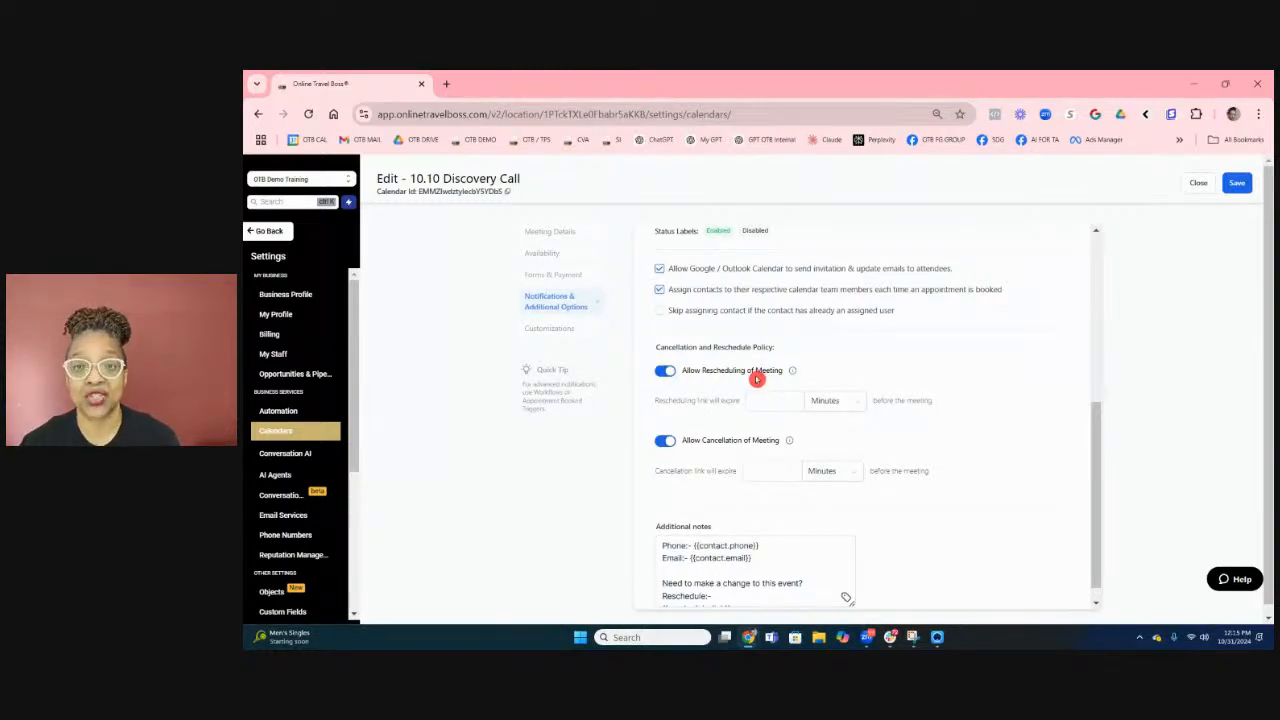
{"action": "left_click", "coordinate": [745, 367]}
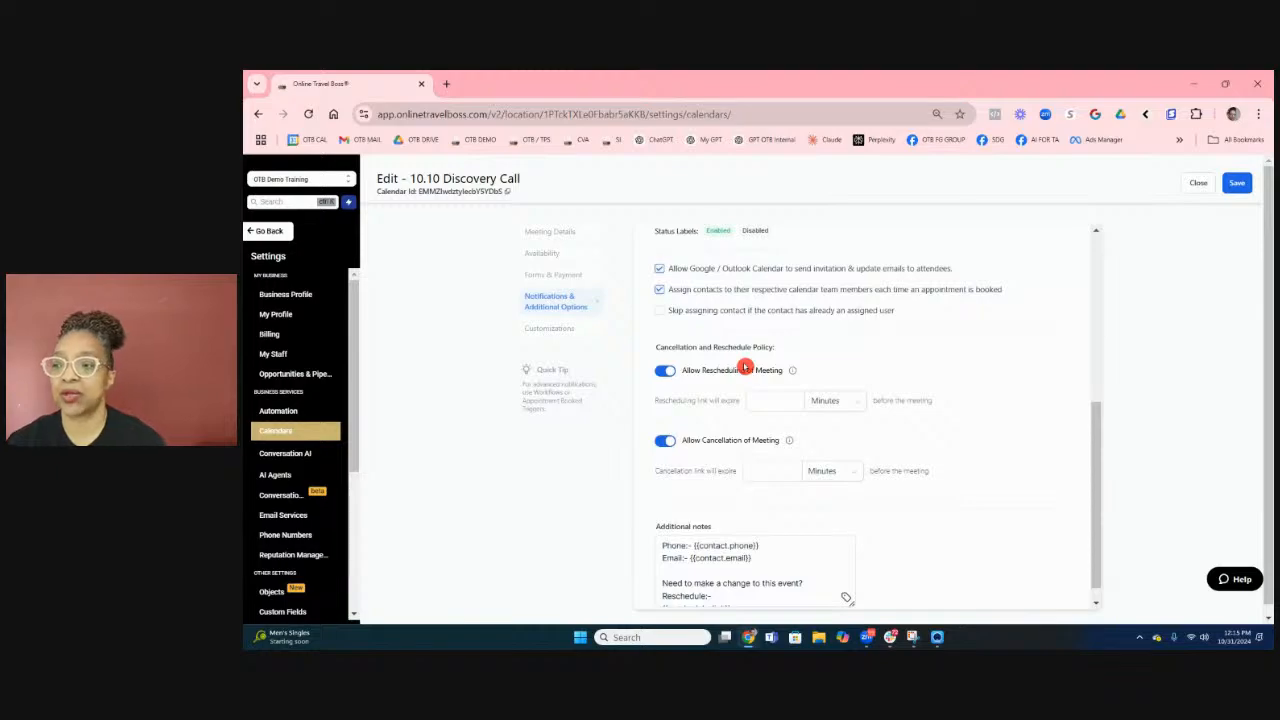
{"action": "scroll", "coordinate": [750, 370], "scroll_direction": "down", "scroll_amount": 1}
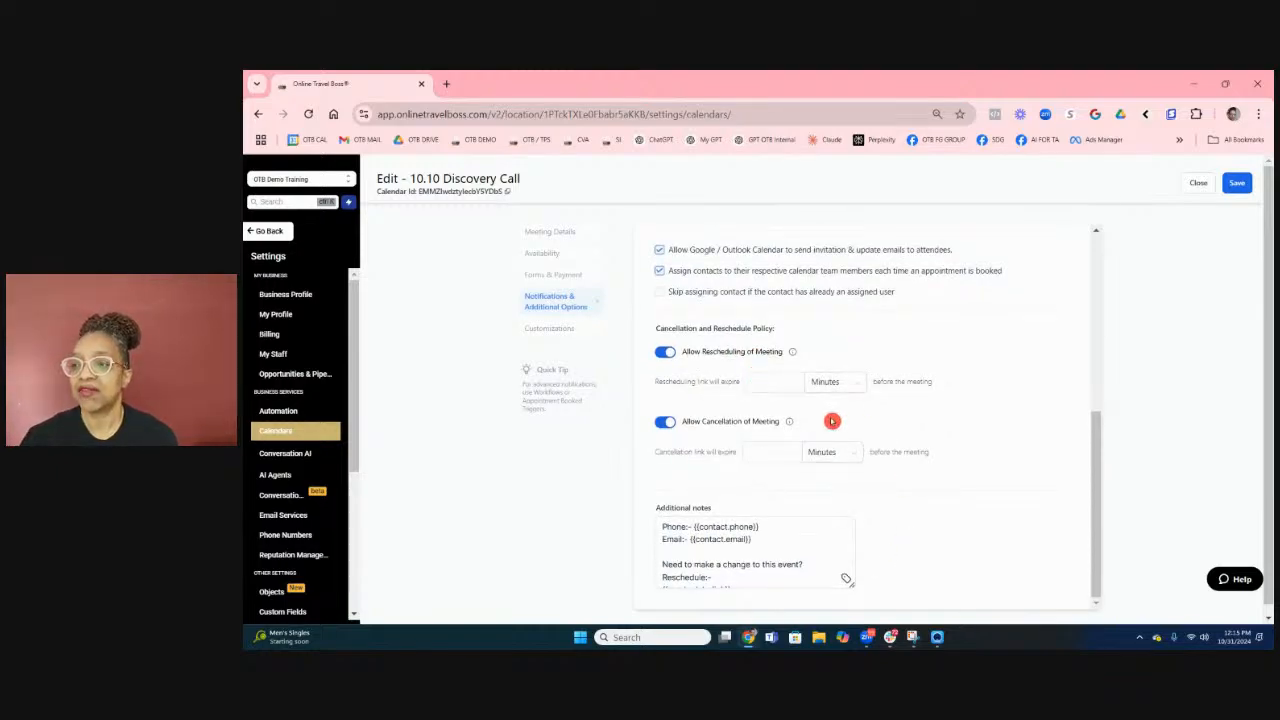
{"action": "left_click", "coordinate": [757, 527]}
{"action": "left_click", "coordinate": [737, 615]}
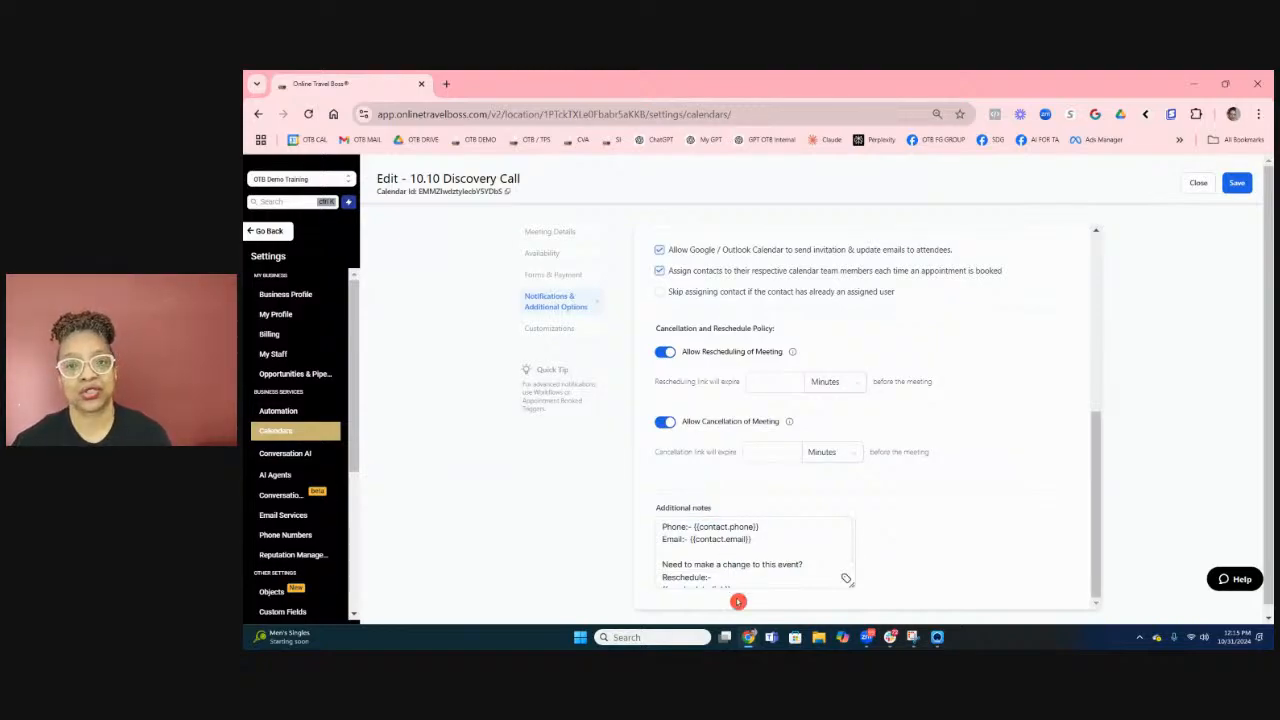
{"action": "scroll", "coordinate": [917, 544], "scroll_direction": "down", "scroll_amount": 1}
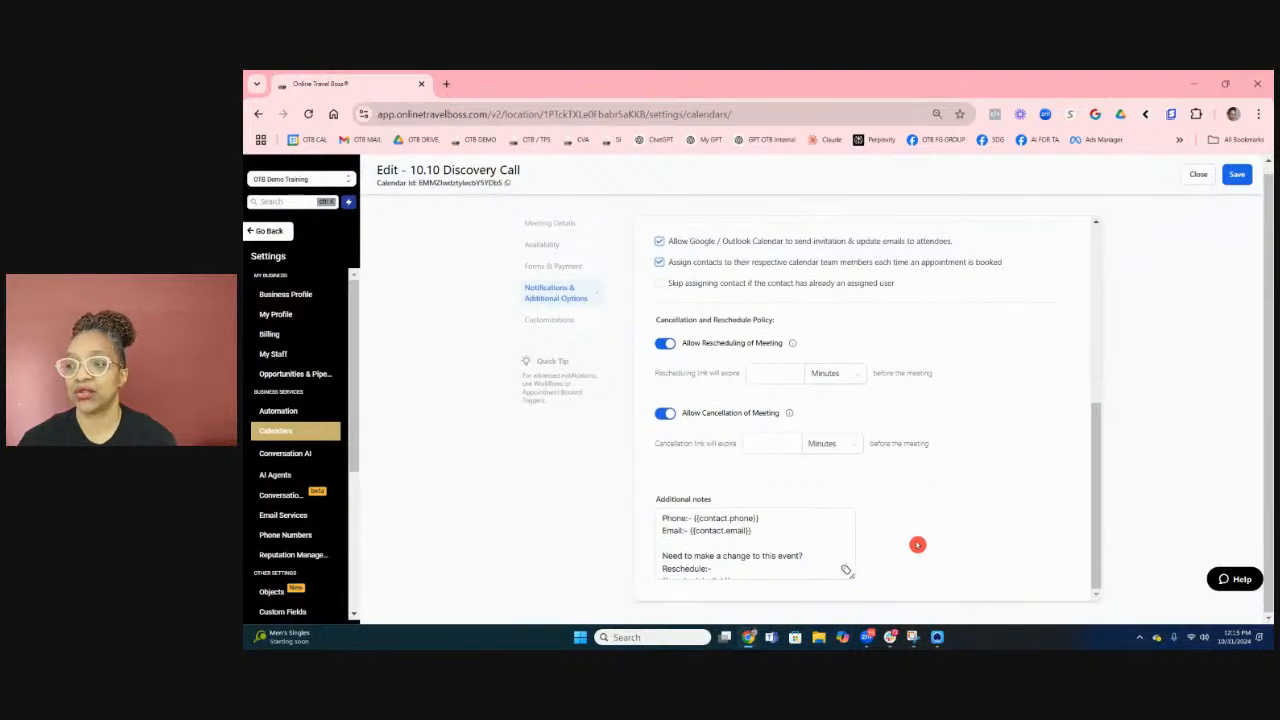
- Review the list of appointment notifications again and close the 10.10 Discovery Call calendar without saving
{"action": "scroll", "coordinate": [917, 544], "scroll_direction": "up", "scroll_amount": 5}
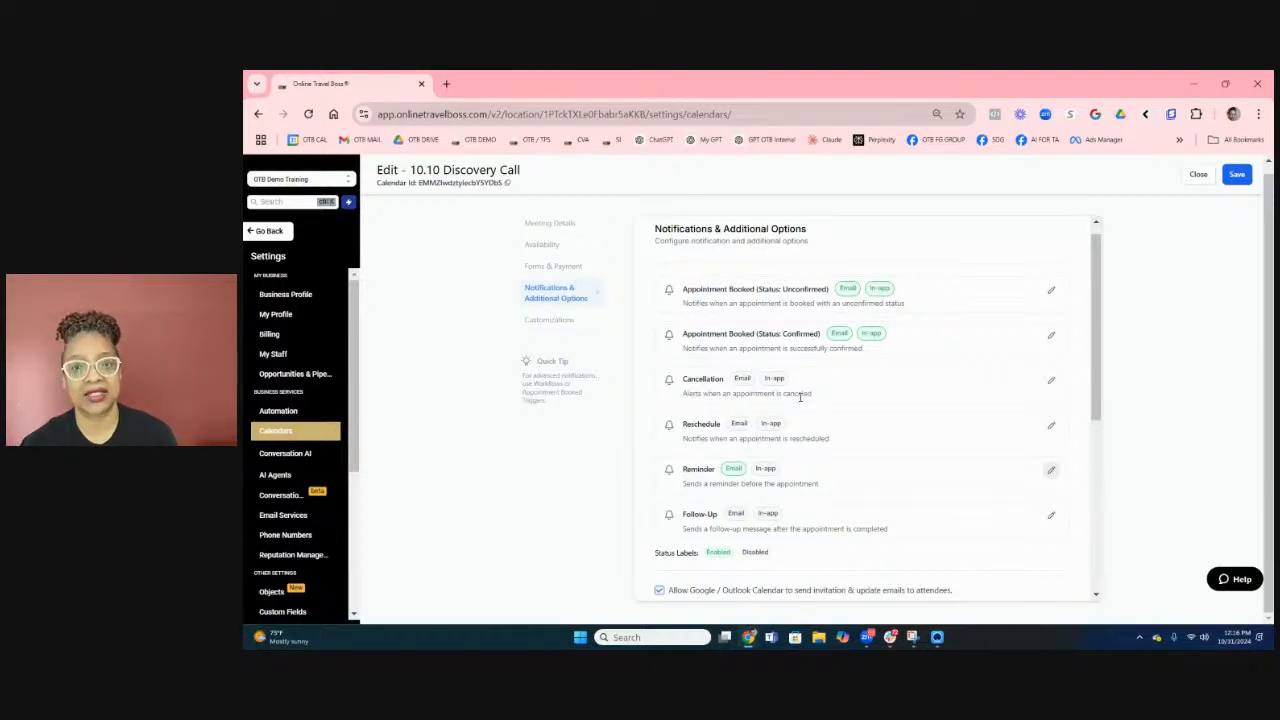
{"action": "left_click", "coordinate": [661, 263]}
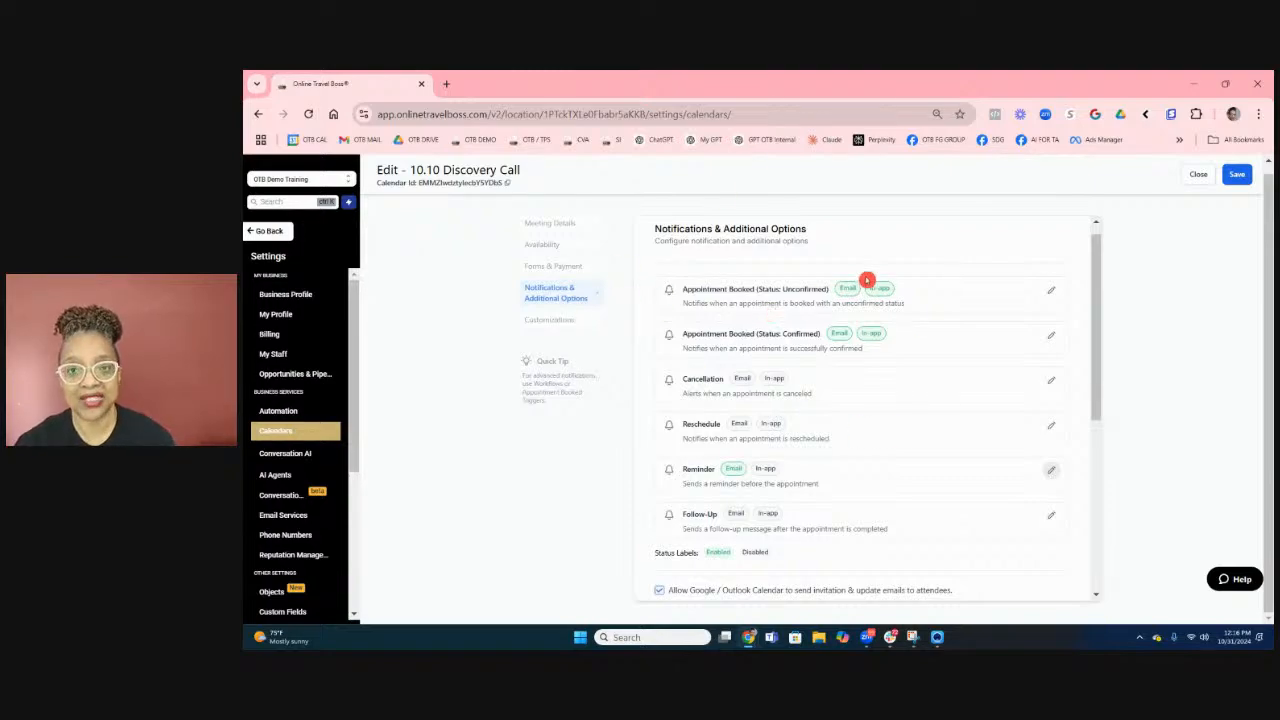
{"action": "scroll", "coordinate": [863, 277], "scroll_direction": "down", "scroll_amount": 1}
{"action": "scroll", "coordinate": [866, 279], "scroll_direction": "up", "scroll_amount": 1}
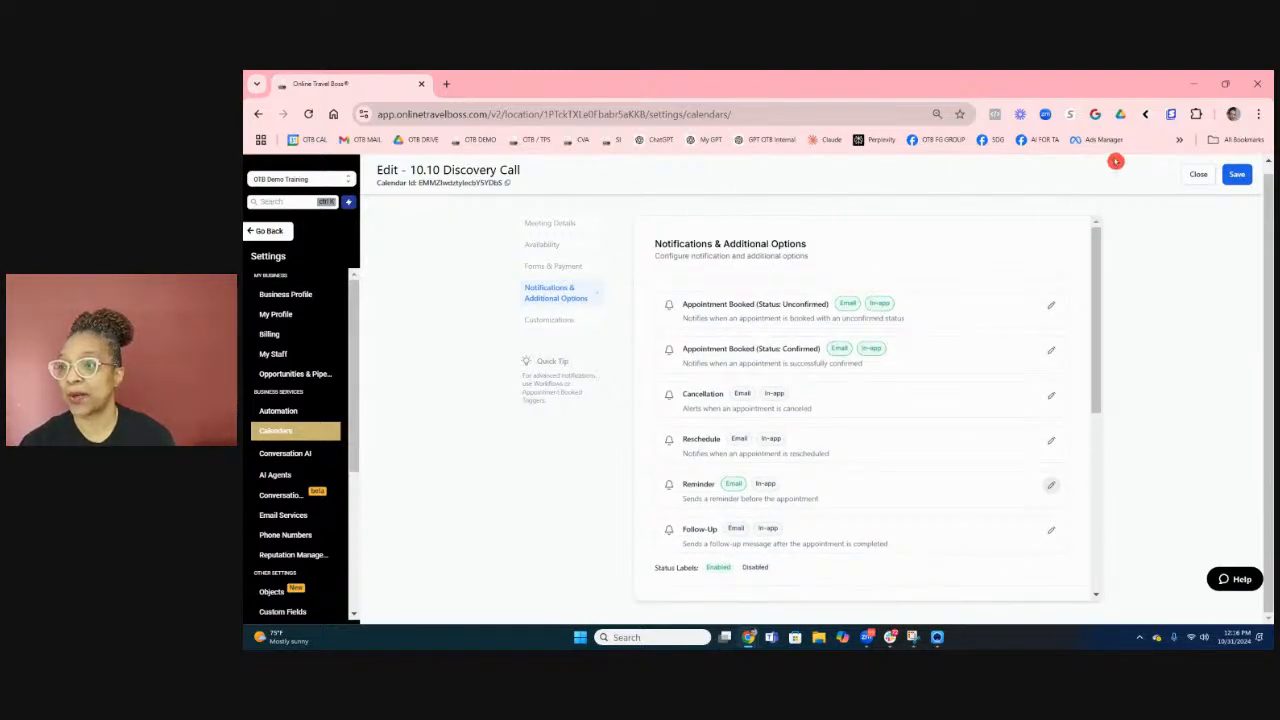
{"action": "left_click", "coordinate": [1199, 178]}
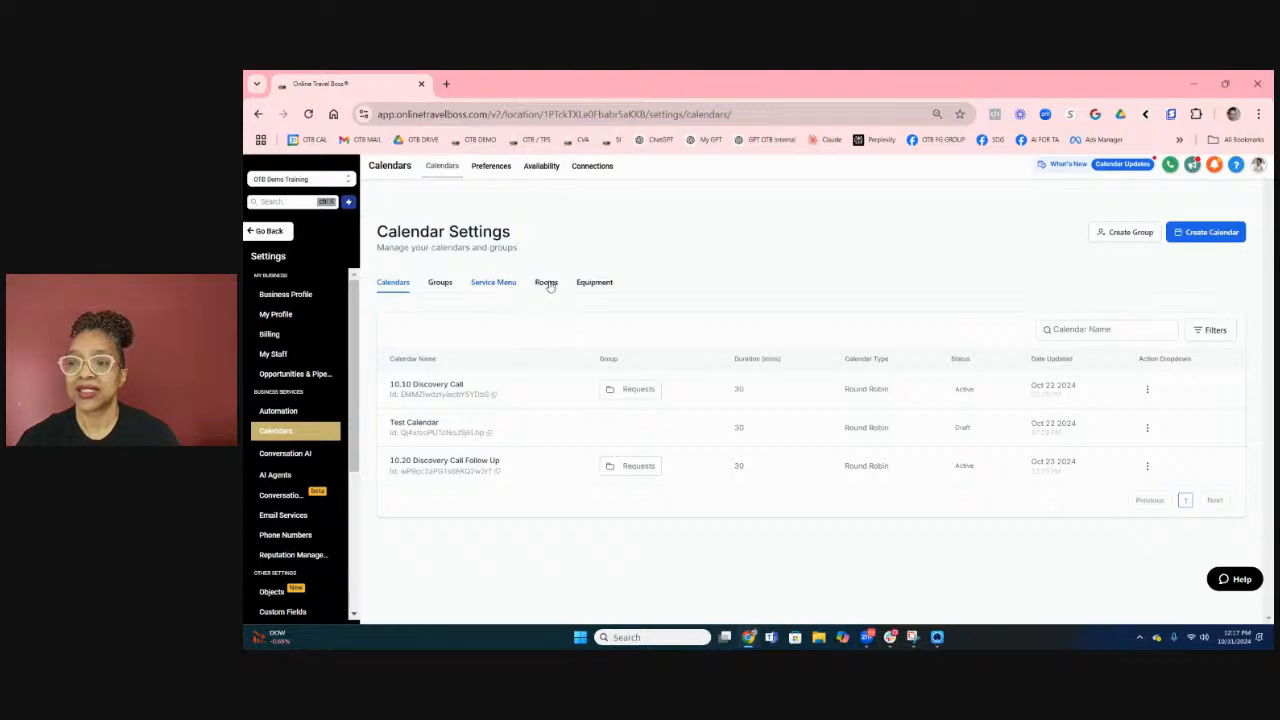
- View the scheduling types offered for a new calendar and dismiss the selection without creating one
{"action": "left_click", "coordinate": [1194, 232]}
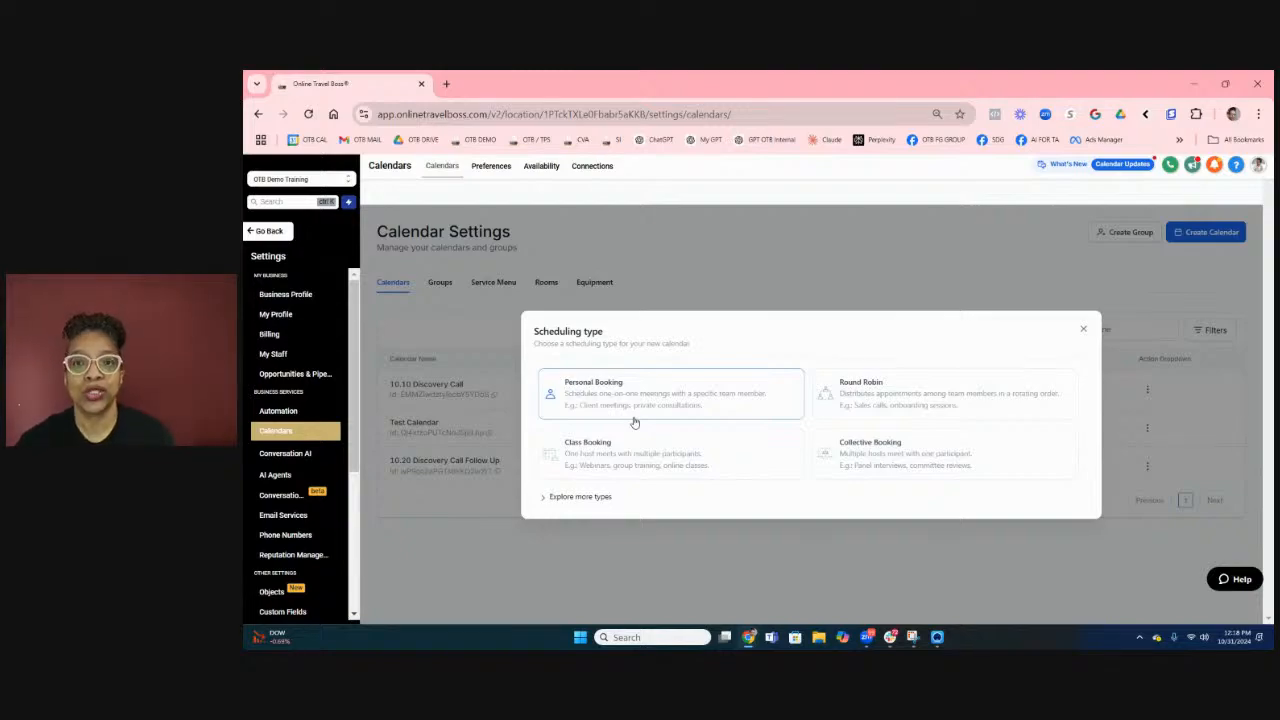
{"action": "left_click", "coordinate": [1086, 330]}
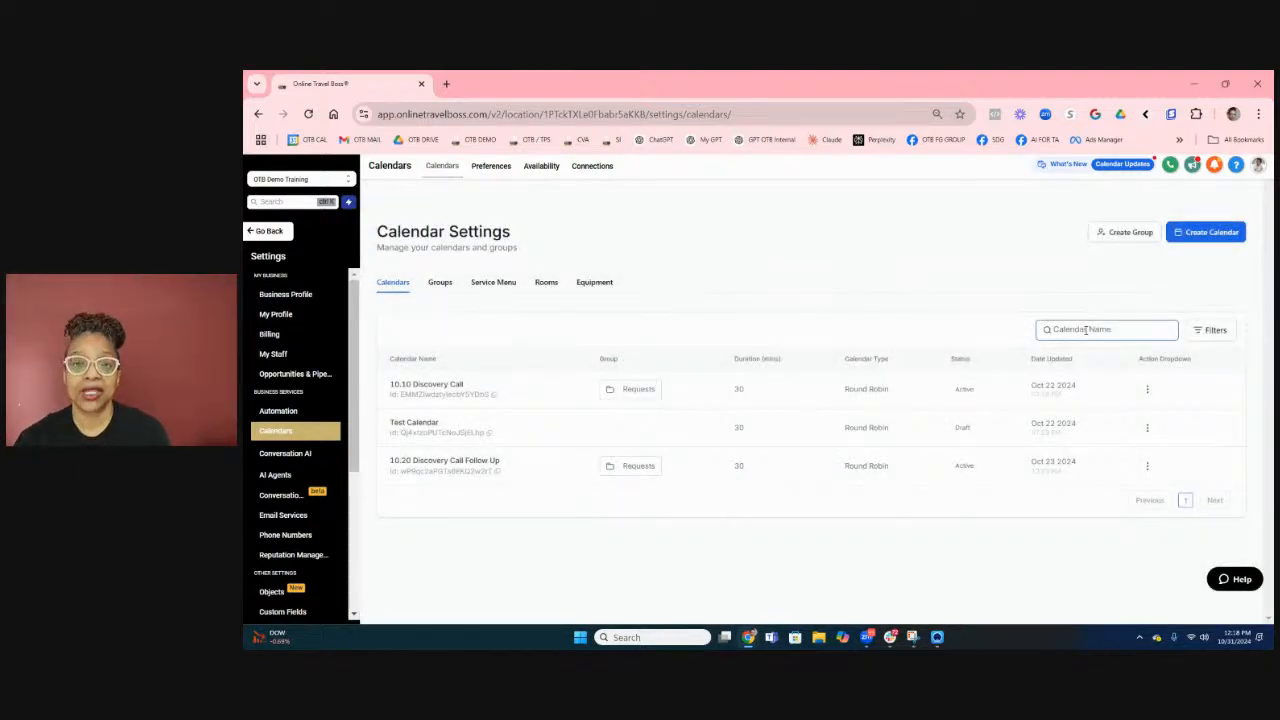